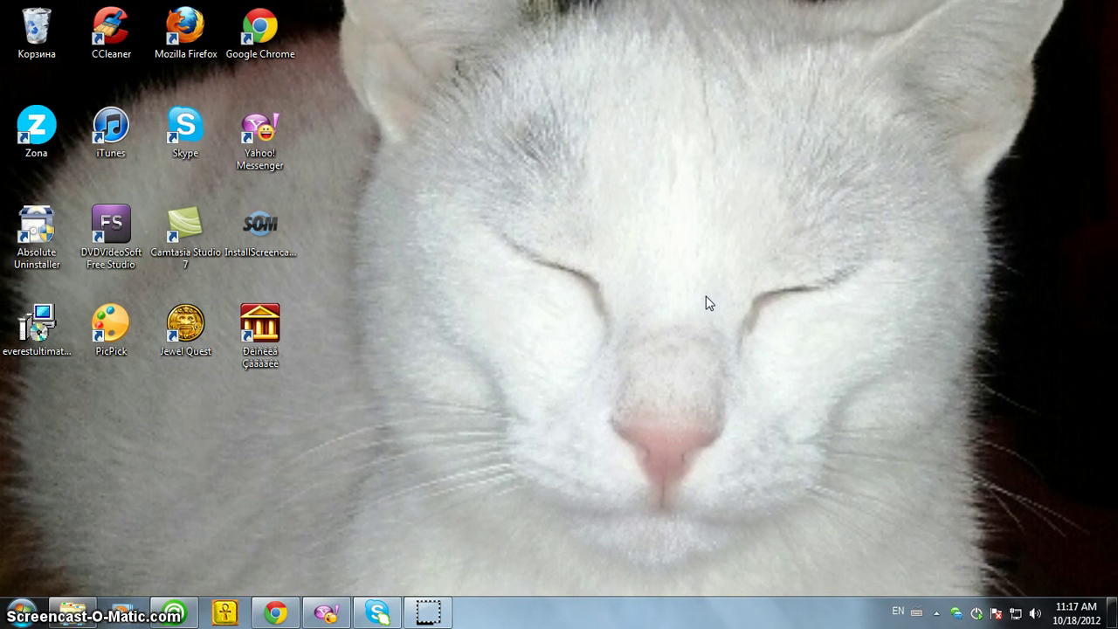
Open the Start menu, dismiss it with Escape, and reopen it
left_click(684, 170)
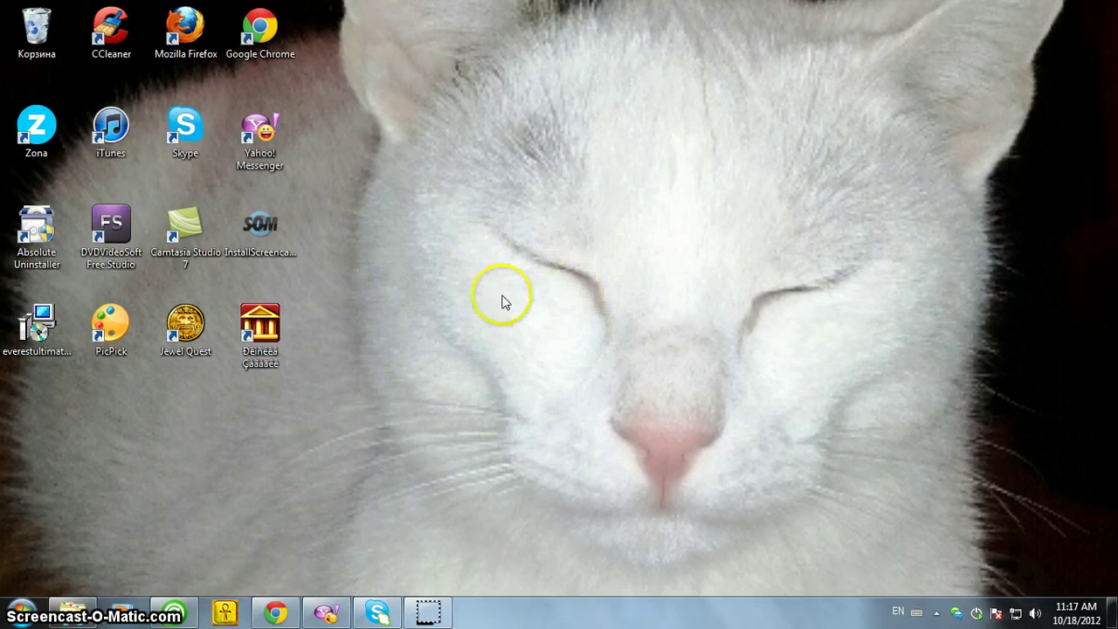
left_click(21, 612)
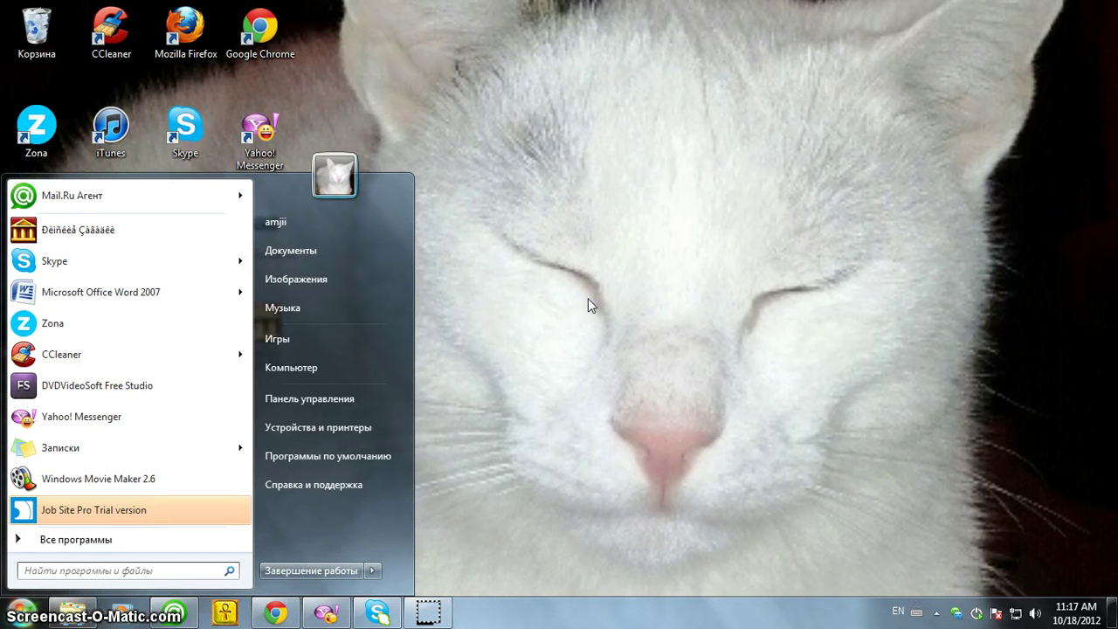
key("Escape")
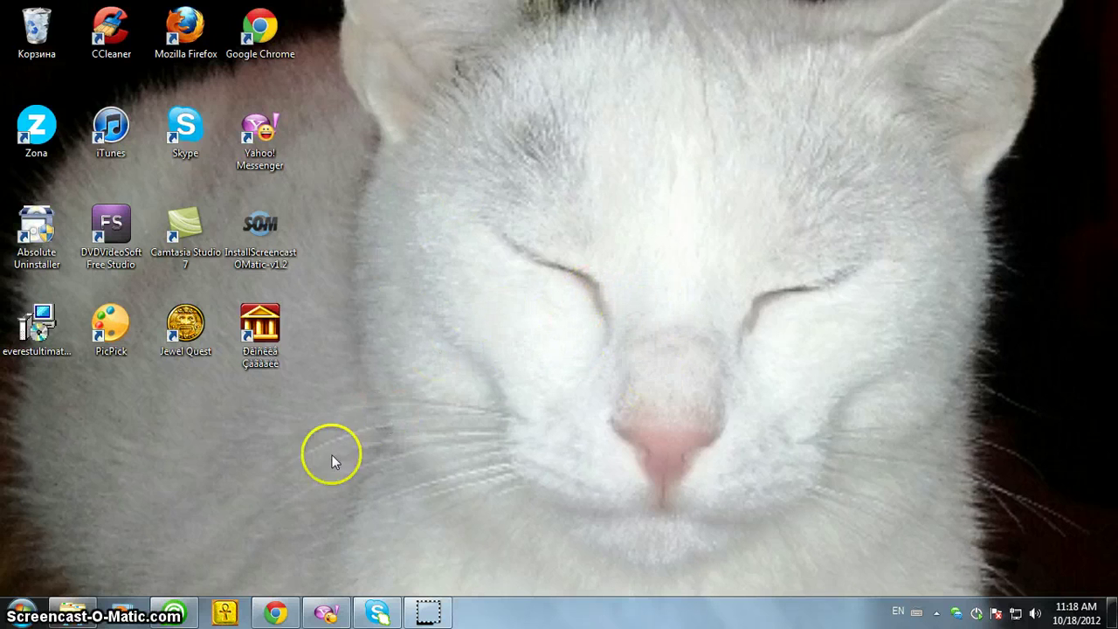
left_click(21, 612)
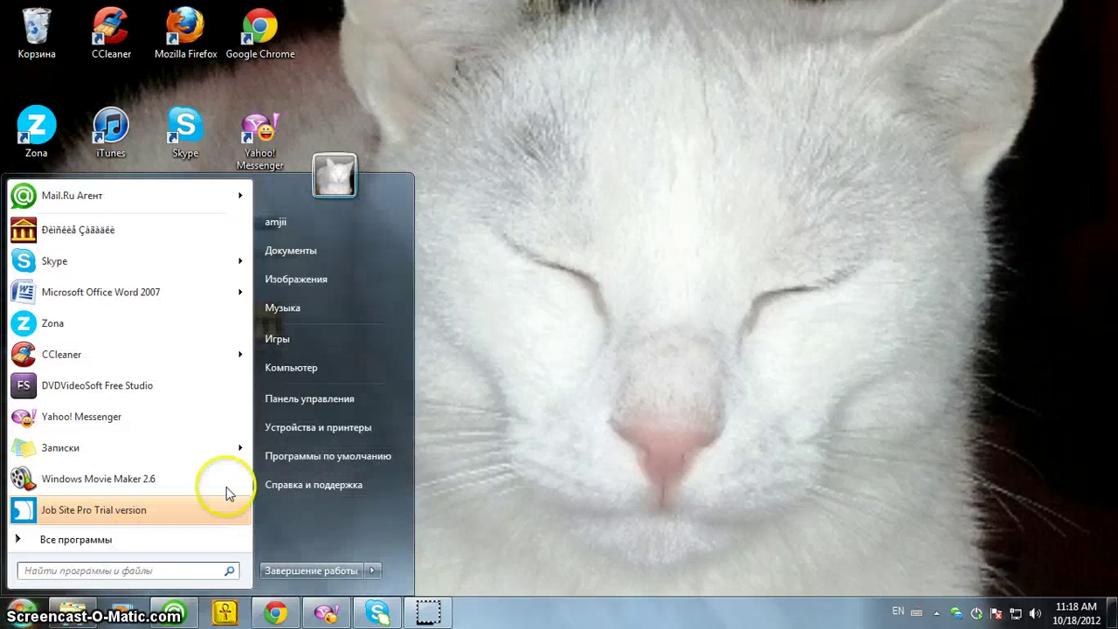
Launch Панель управления from the Start menu in Category view
left_click(332, 399)
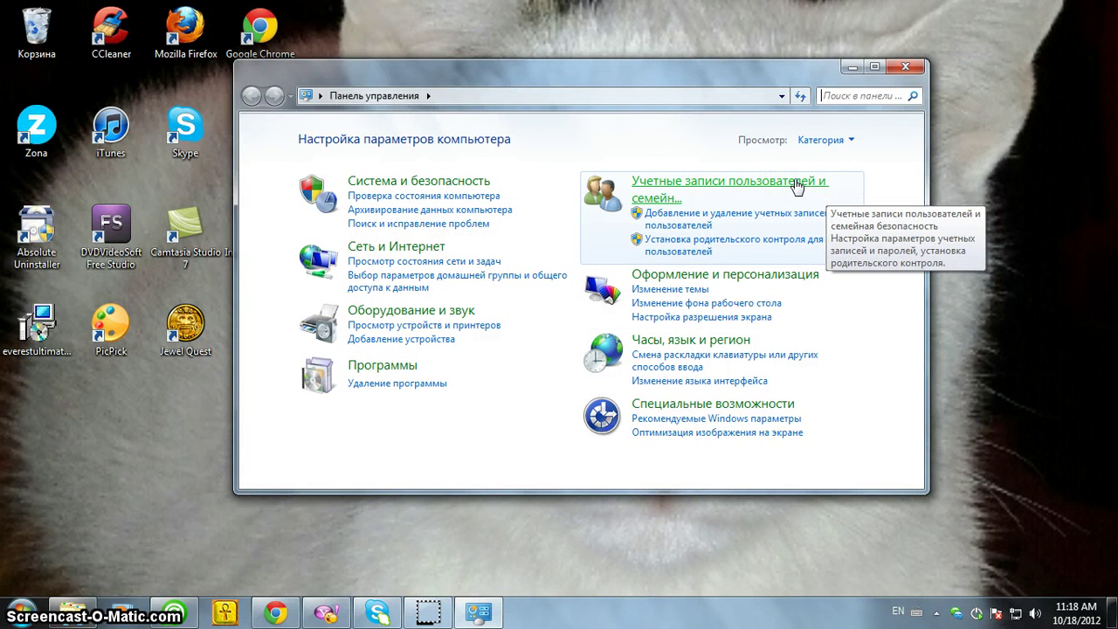
left_click(783, 187)
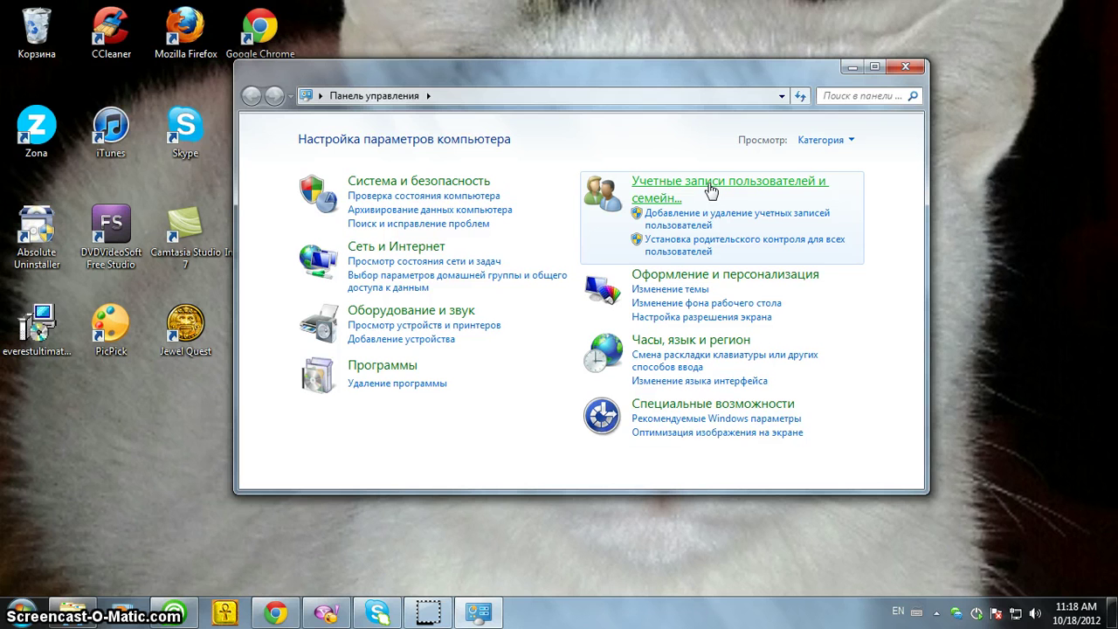
Go through User Accounts and Family Safety to the User Accounts page
left_click(706, 191)
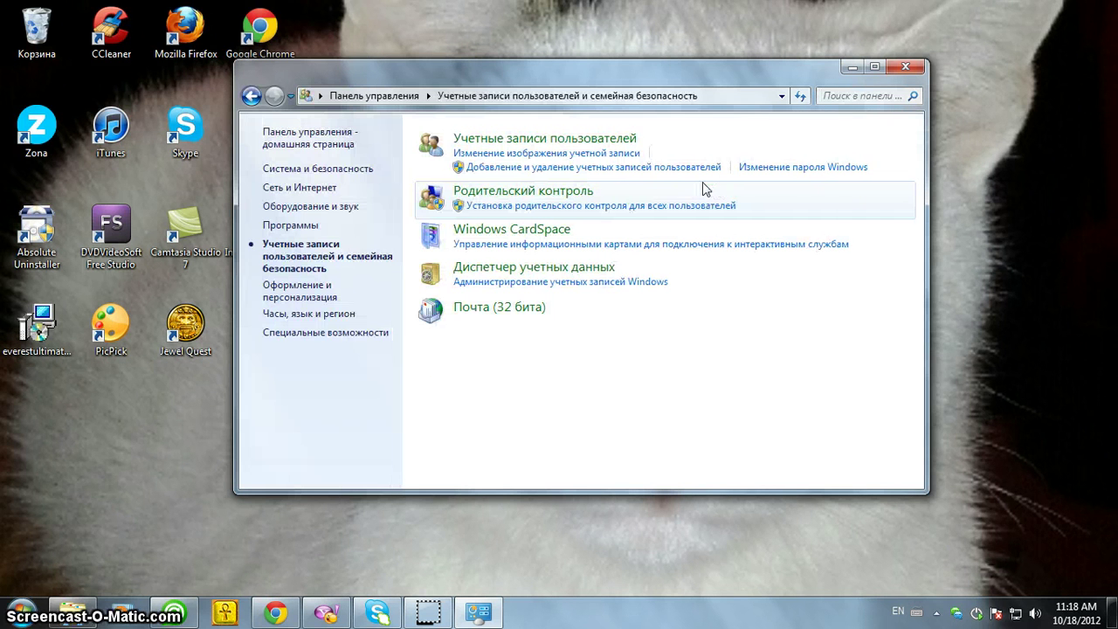
left_click(602, 140)
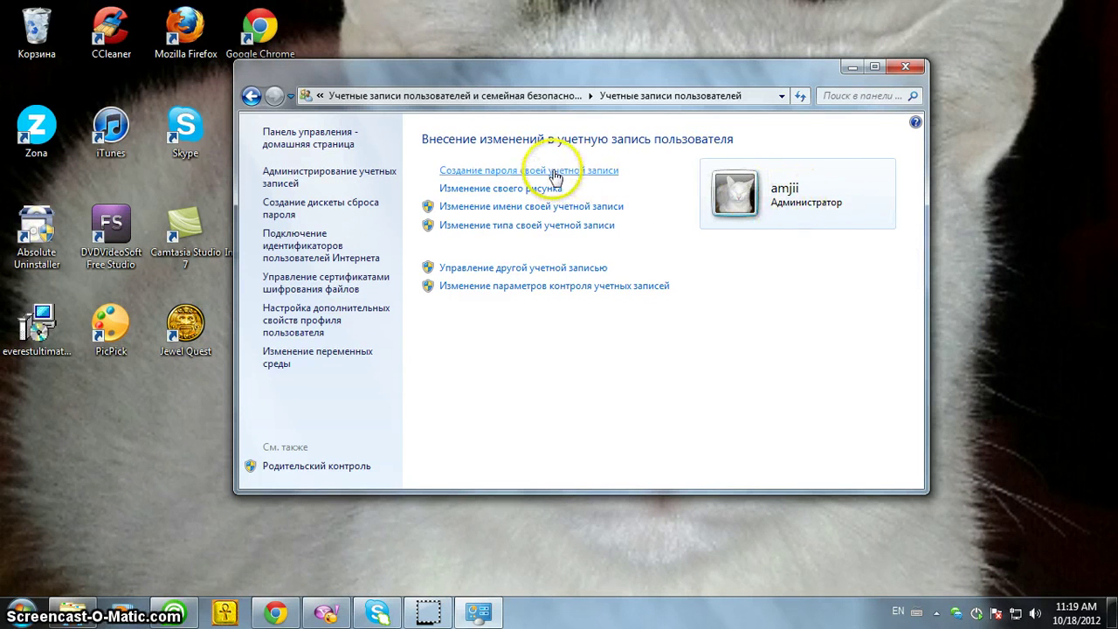
Start creating an account password, filling in the new password and its confirmation
left_click(503, 174)
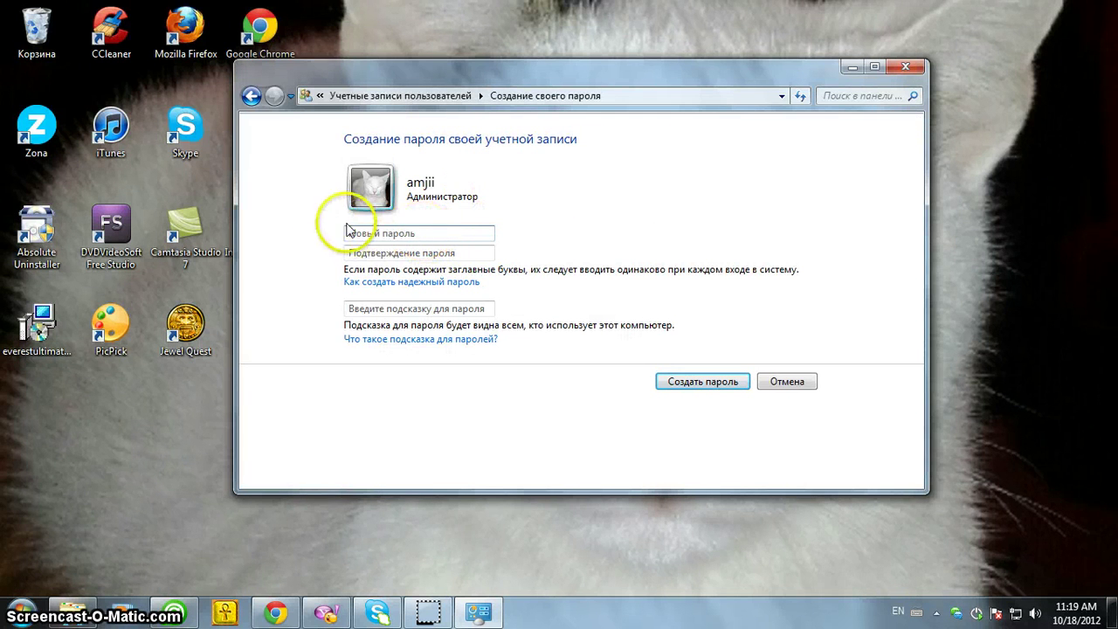
left_click(414, 234)
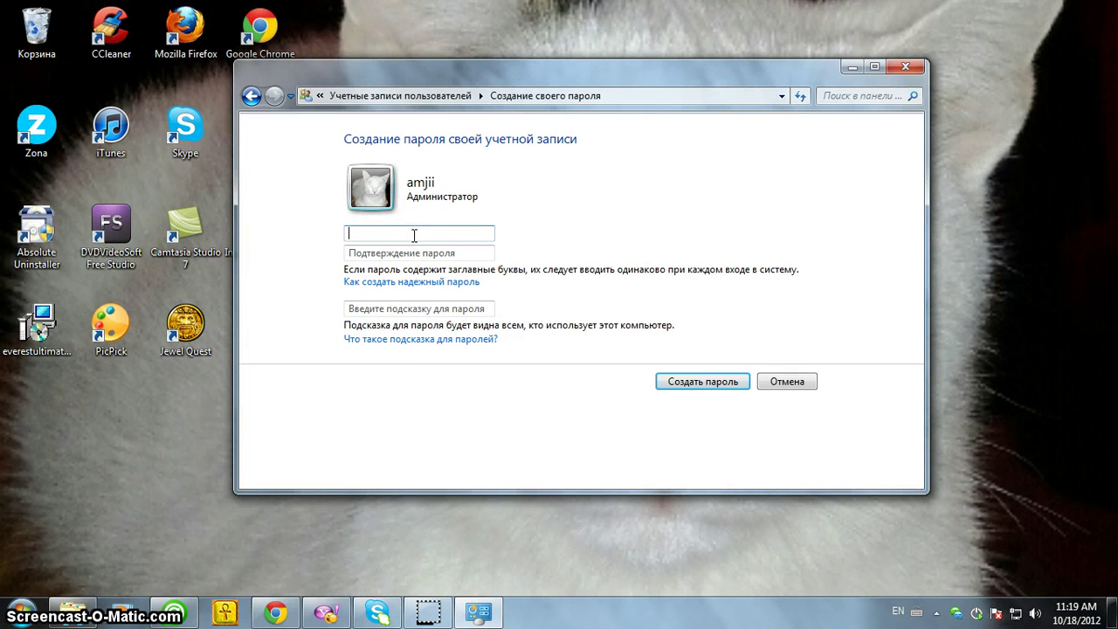
type("123")
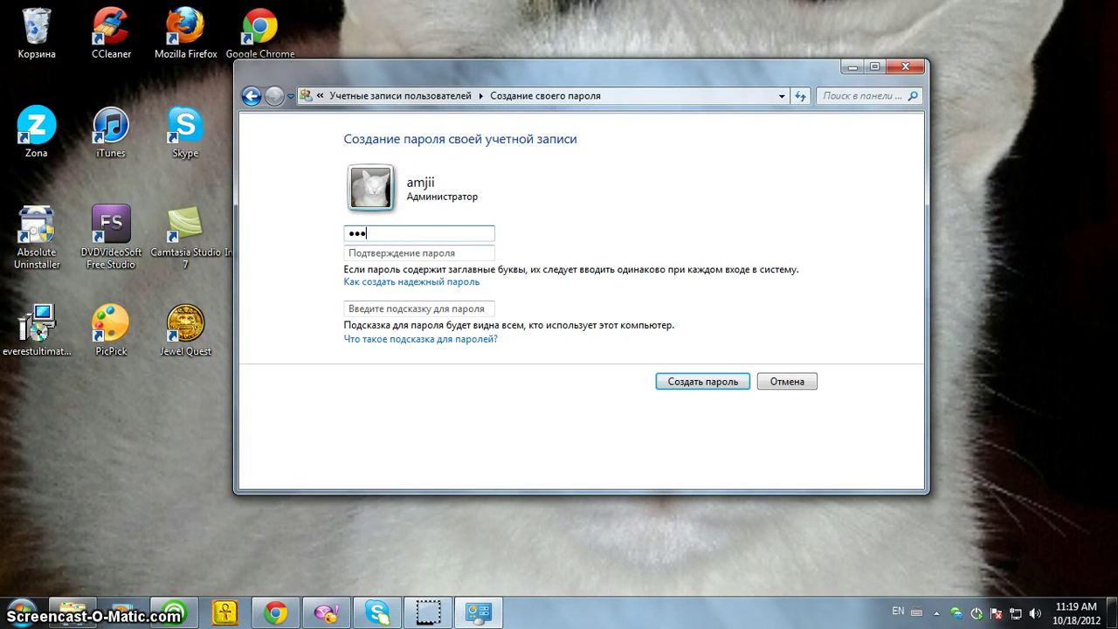
left_click(410, 252)
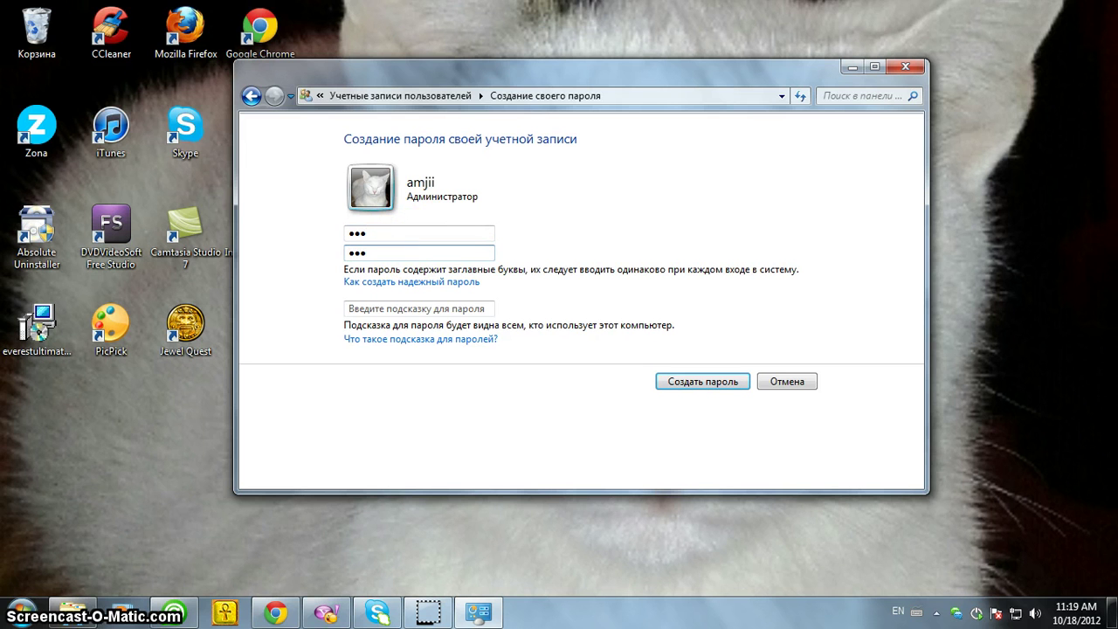
type("123")
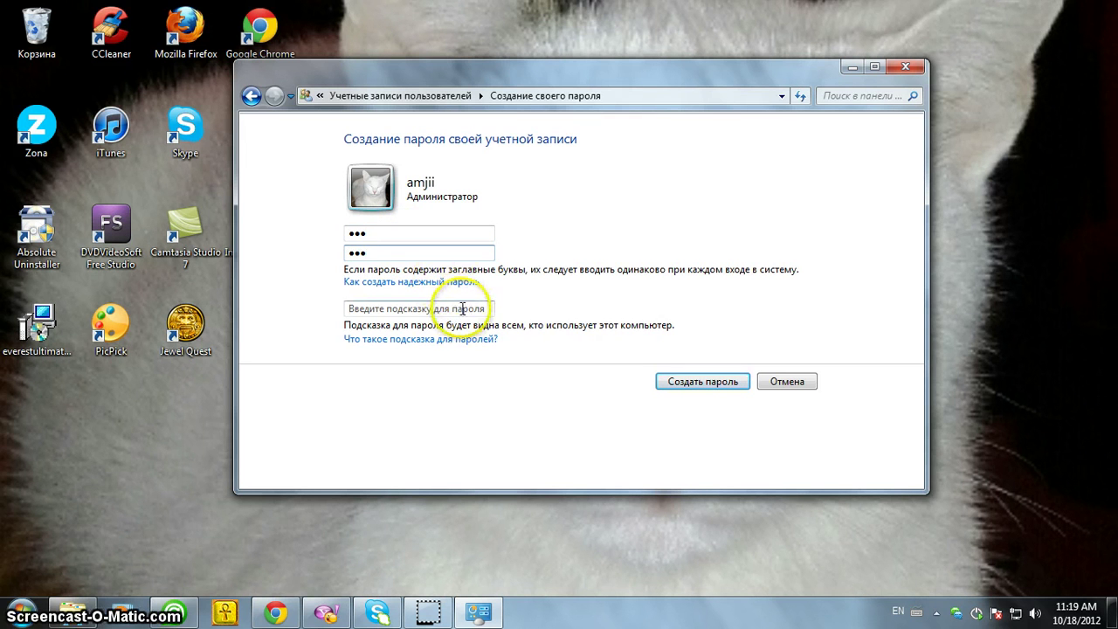
left_click(463, 308)
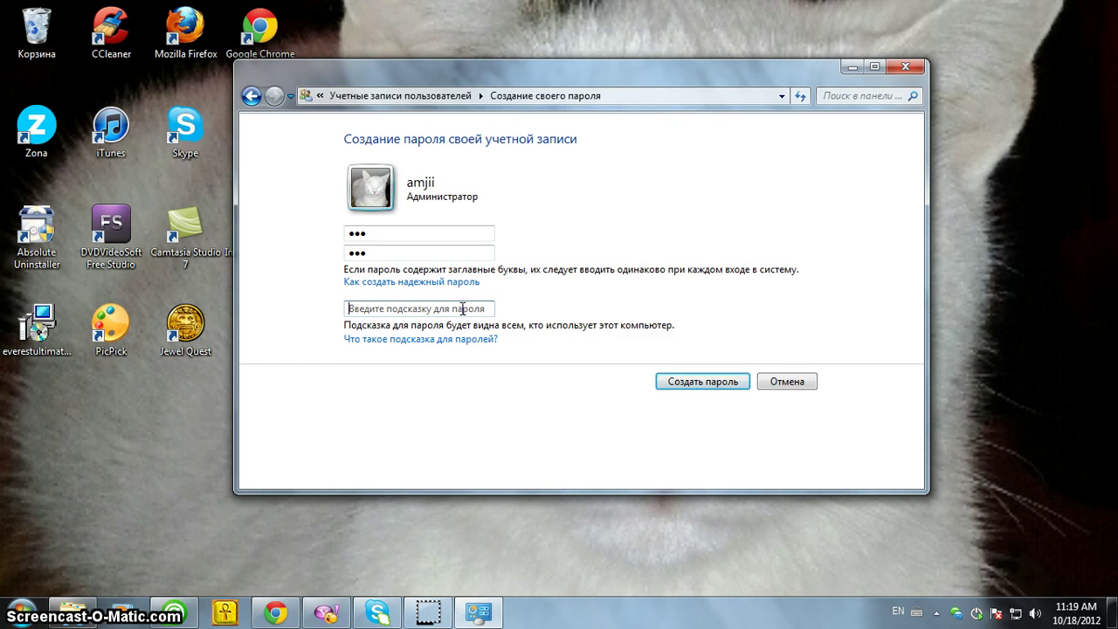
Switch input to Russian, add the hint 'тоо', and submit the password
left_click(901, 611)
left_click(895, 564)
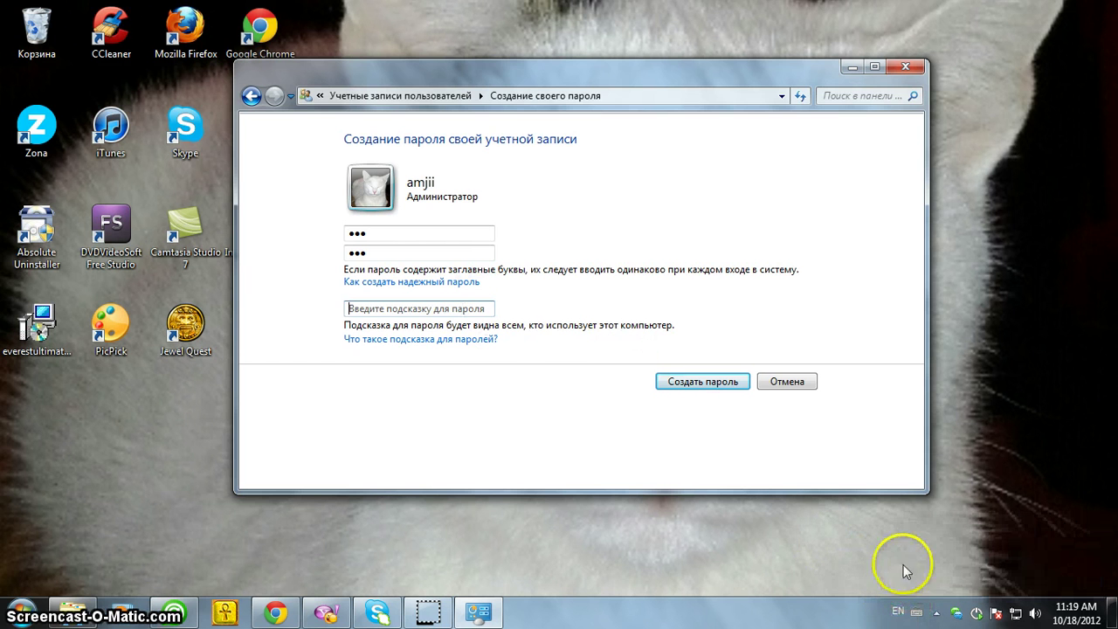
left_click(450, 311)
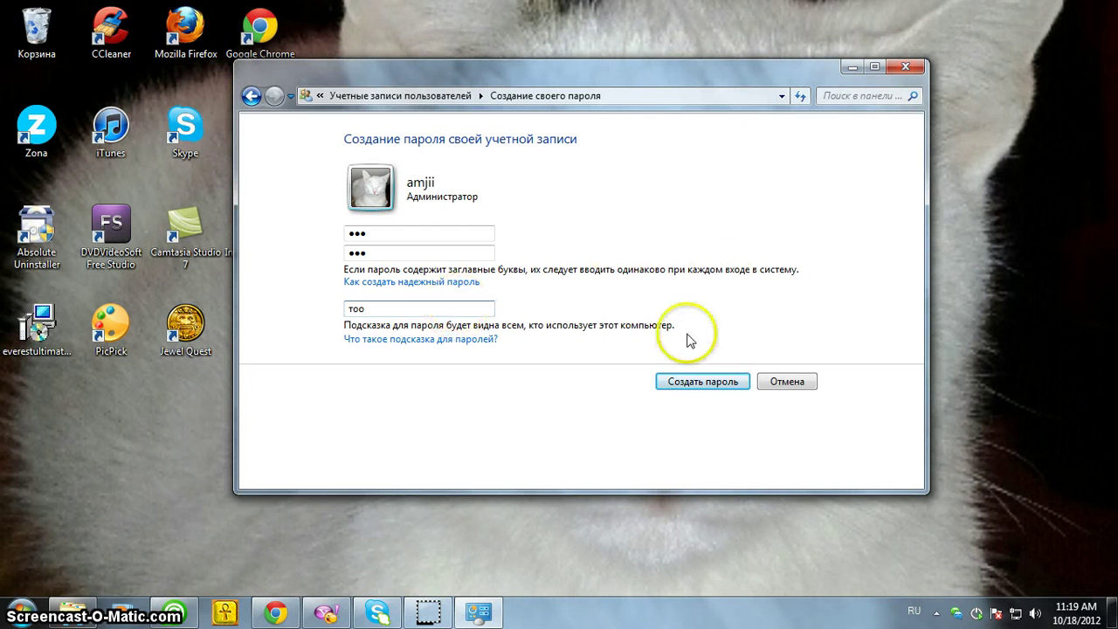
left_click(688, 377)
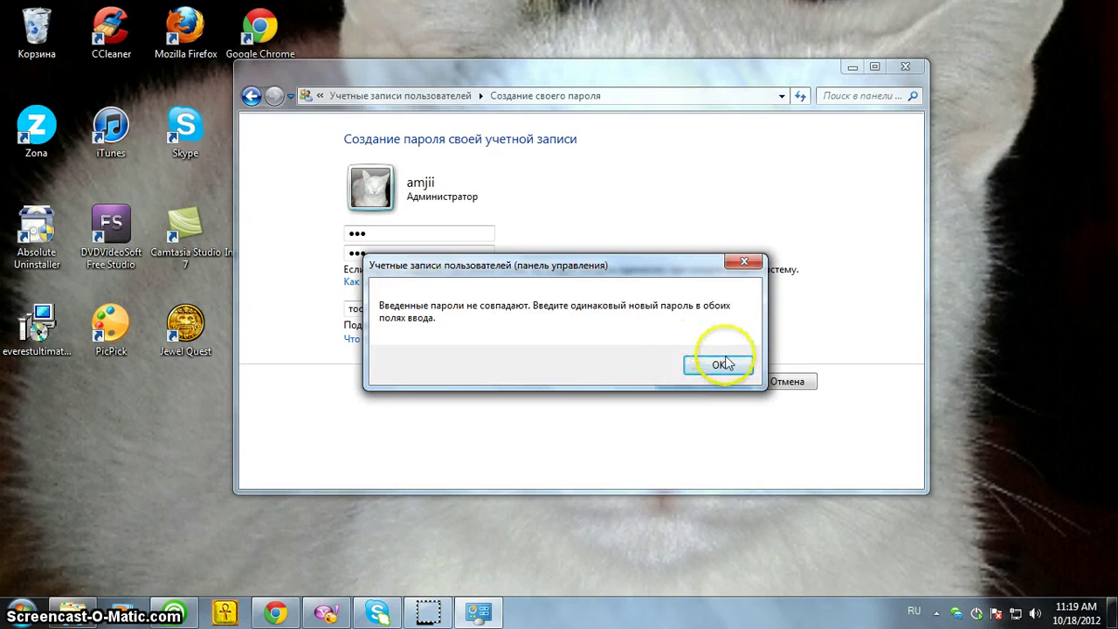
Dismiss the mismatch warning, retype the password in both fields, and resubmit
left_click(714, 367)
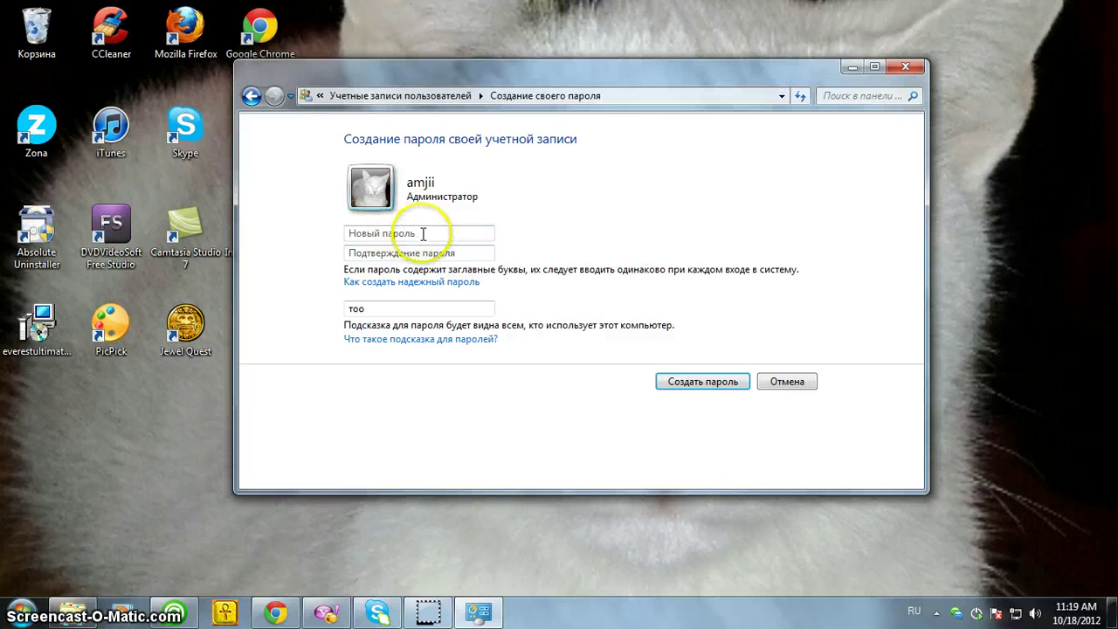
left_click(487, 235)
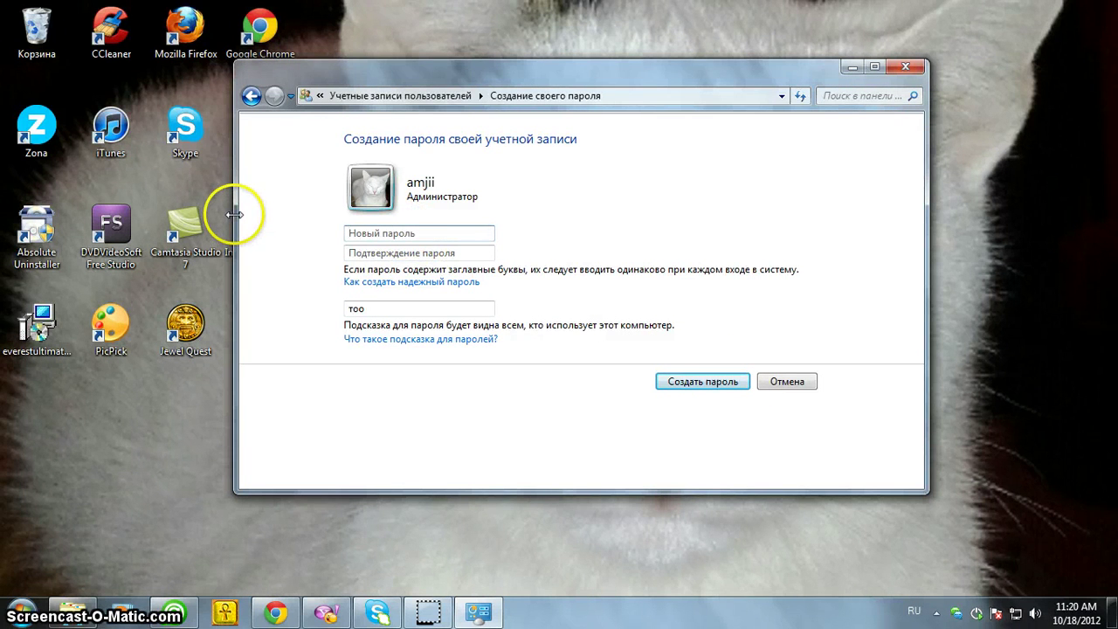
type("123")
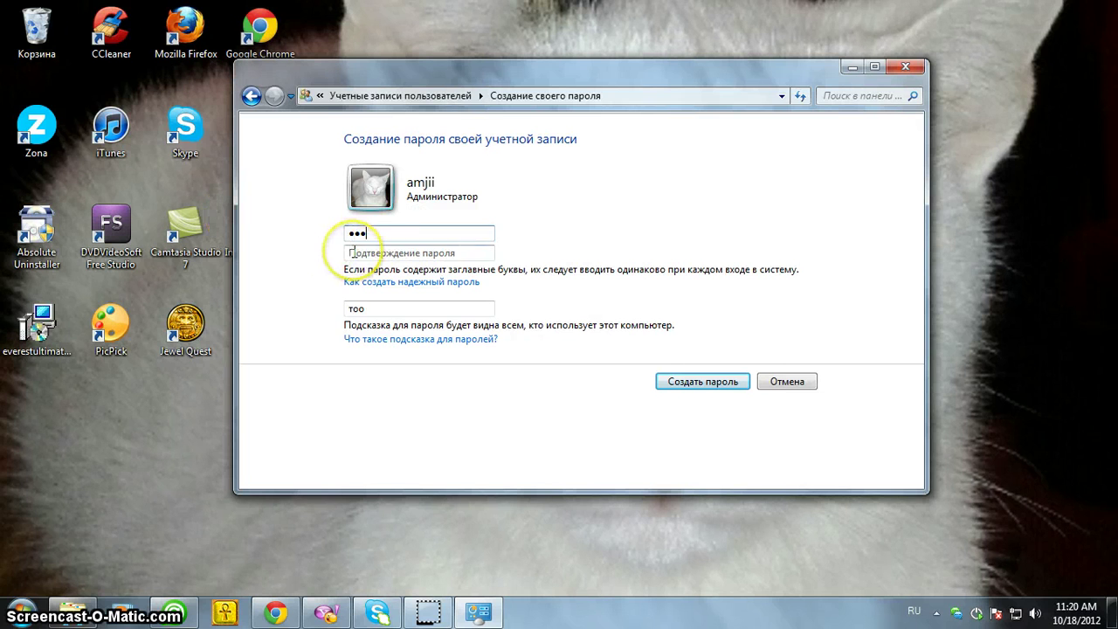
left_click(351, 252)
type("1")
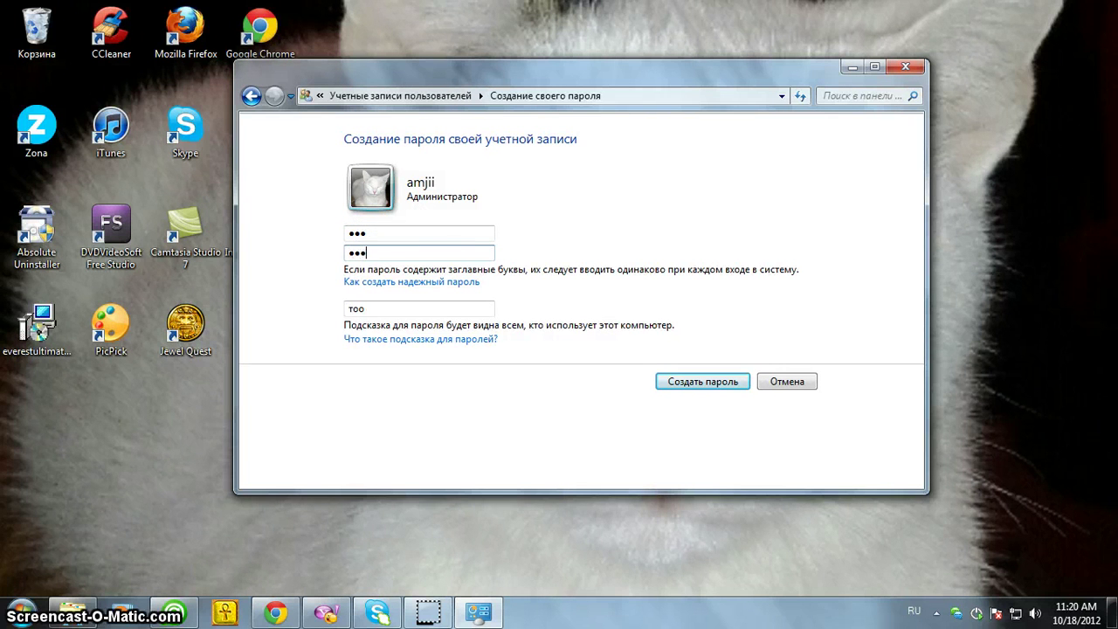
left_click(712, 383)
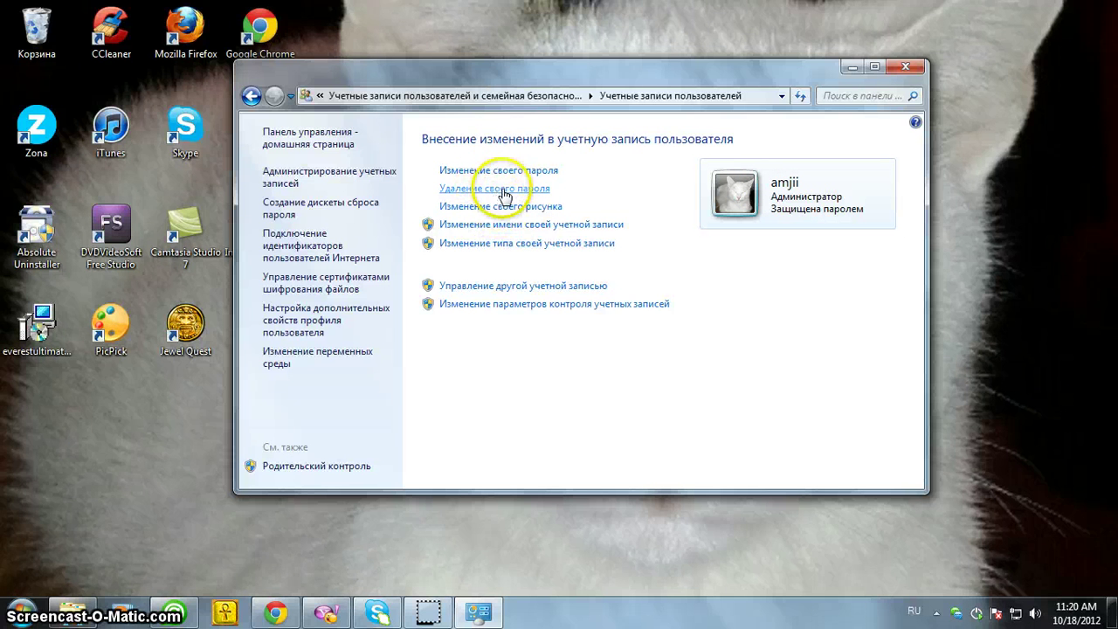
Set the account picture to the roller-coaster image
left_click(517, 207)
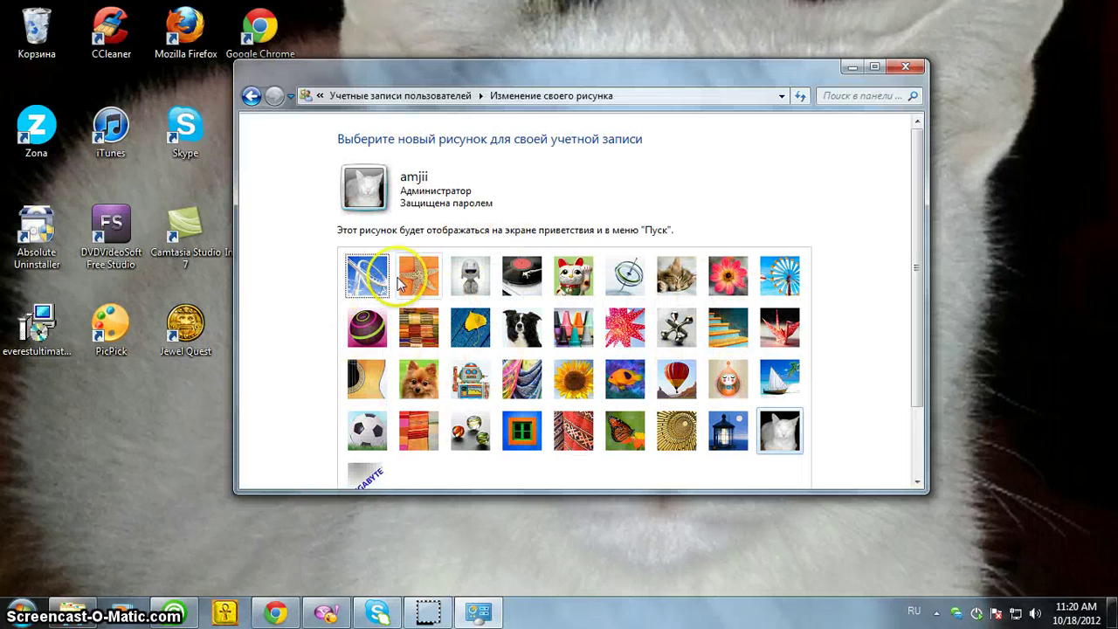
left_click(371, 280)
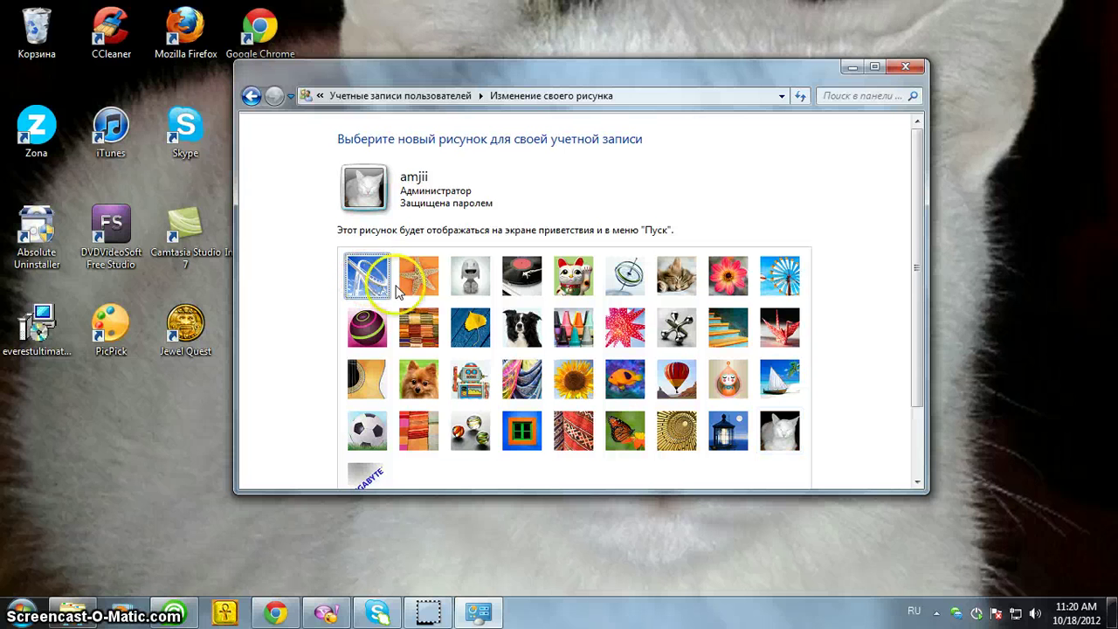
scroll(918, 347, "down", 3)
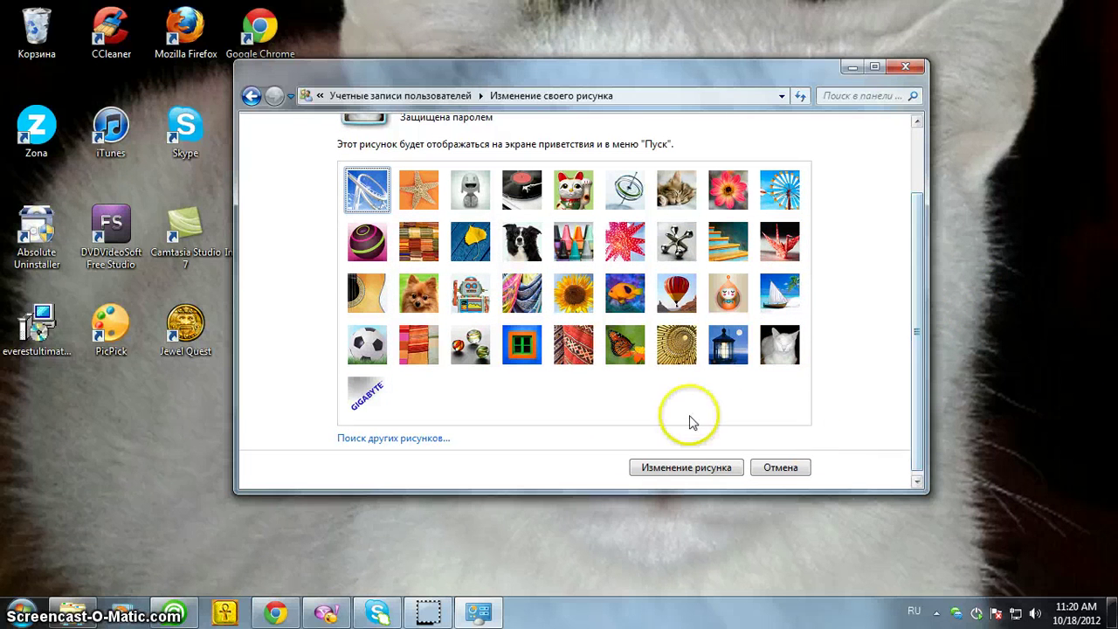
left_click(669, 471)
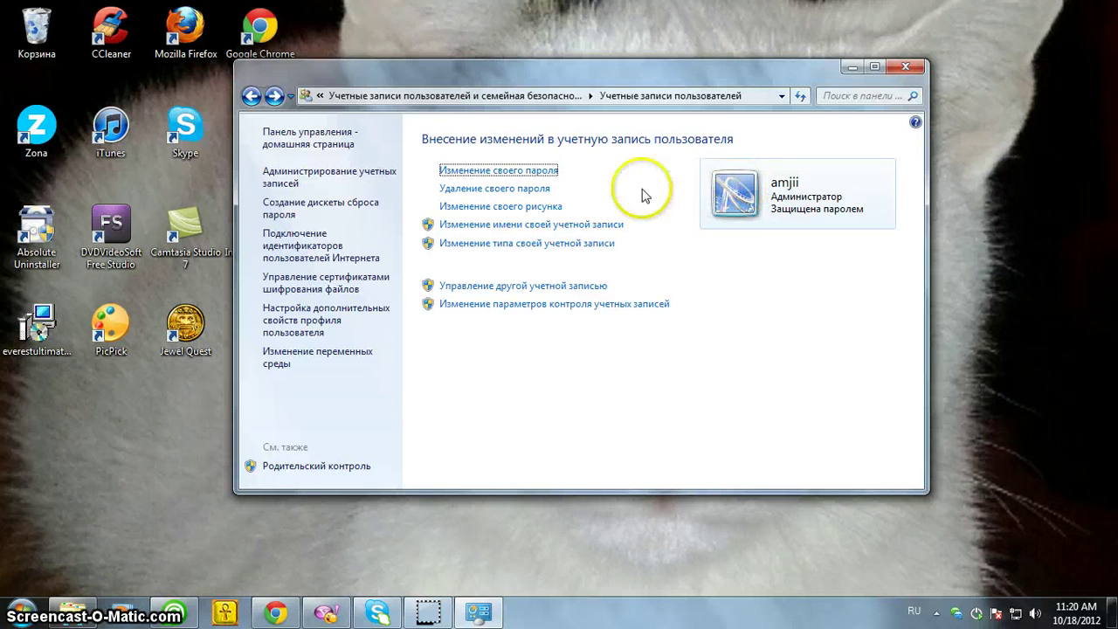
left_click(505, 226)
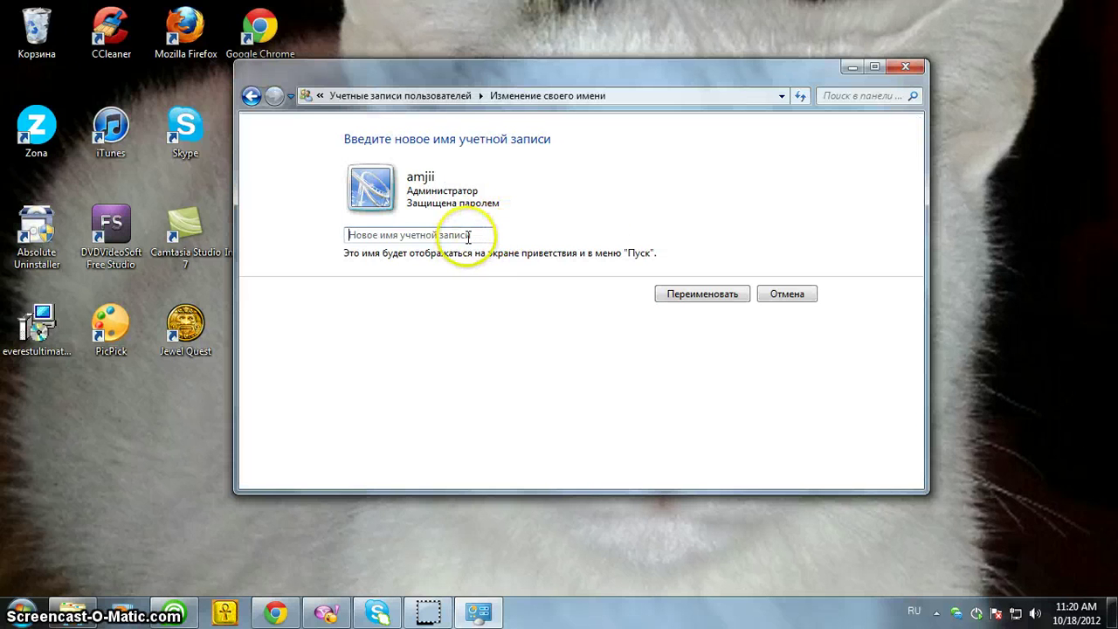
Enter чинбат as the new account name and apply it with Переименовать
left_click(469, 236)
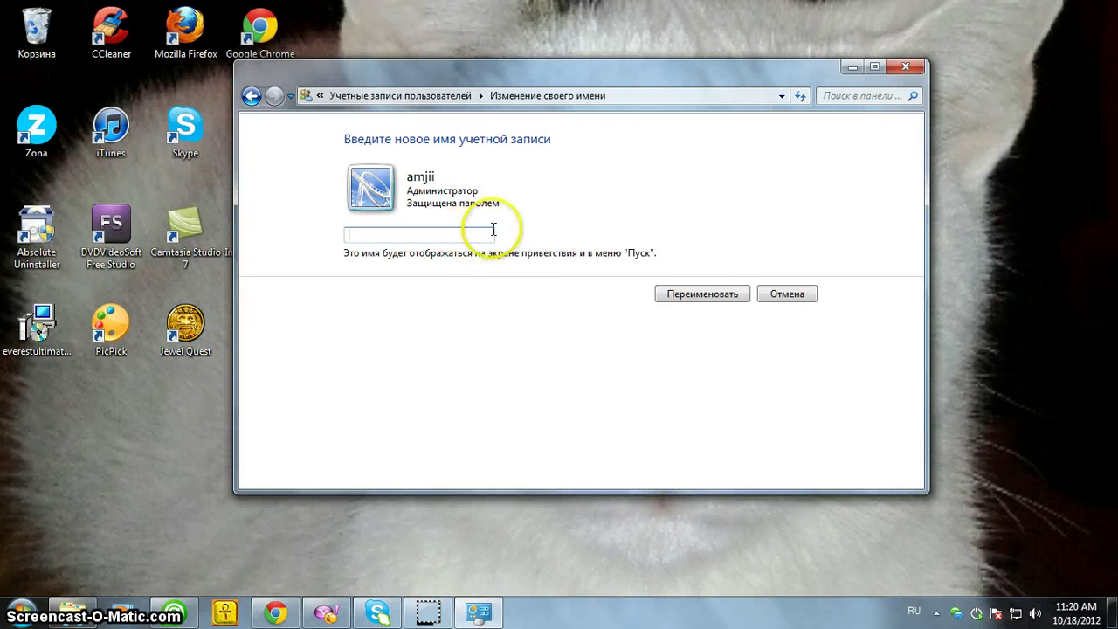
left_click(561, 221)
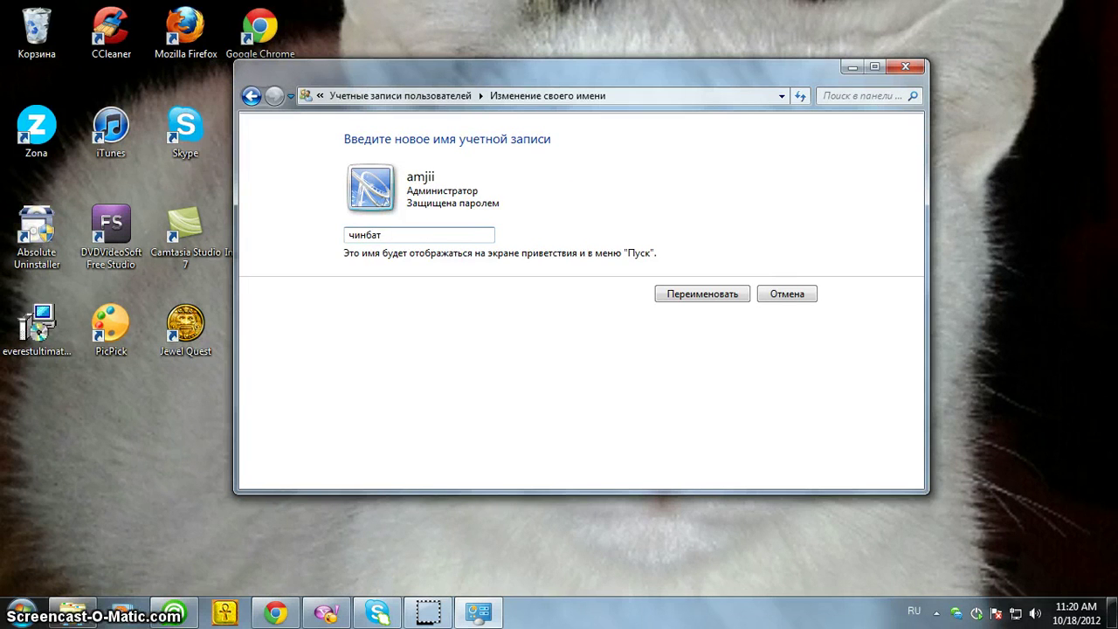
left_click(703, 294)
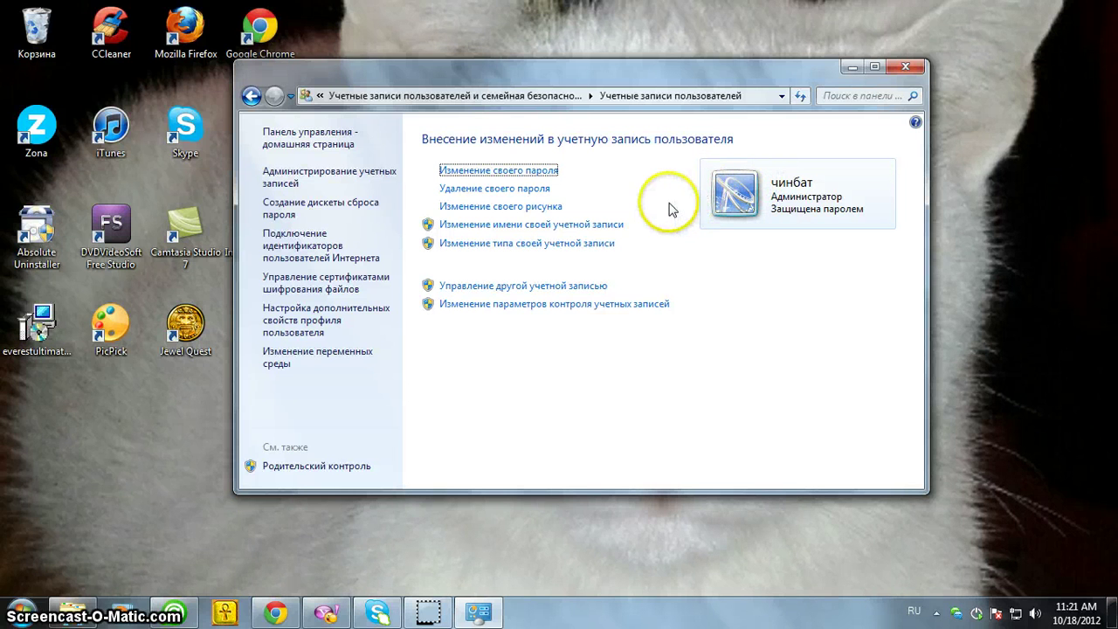
Navigate back to User Accounts and Family Safety and open Parental Controls
left_click(252, 96)
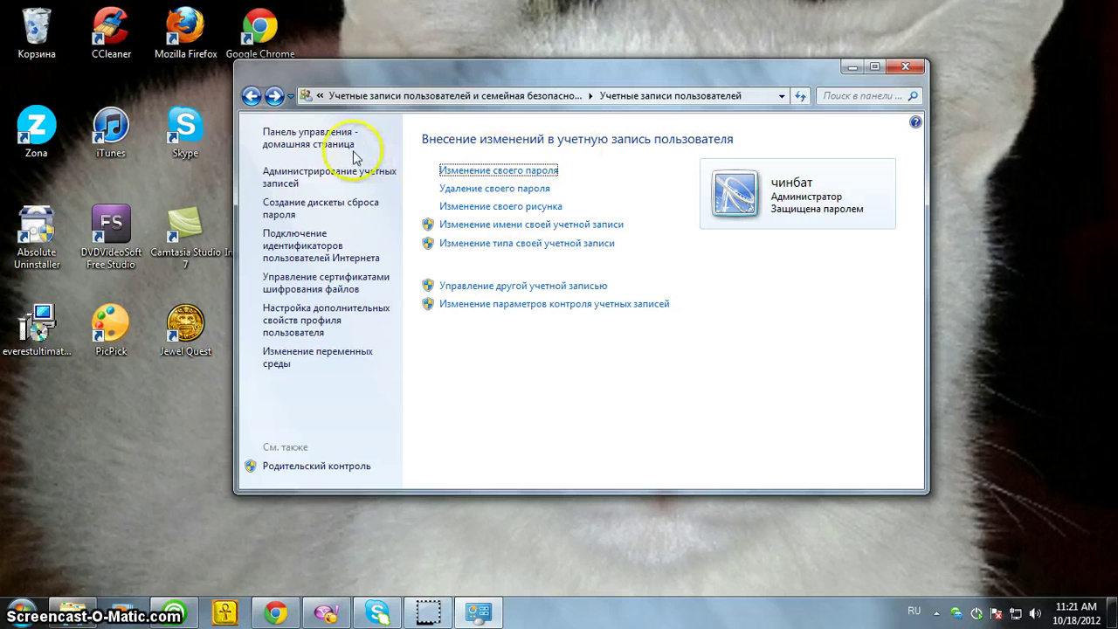
left_click(251, 96)
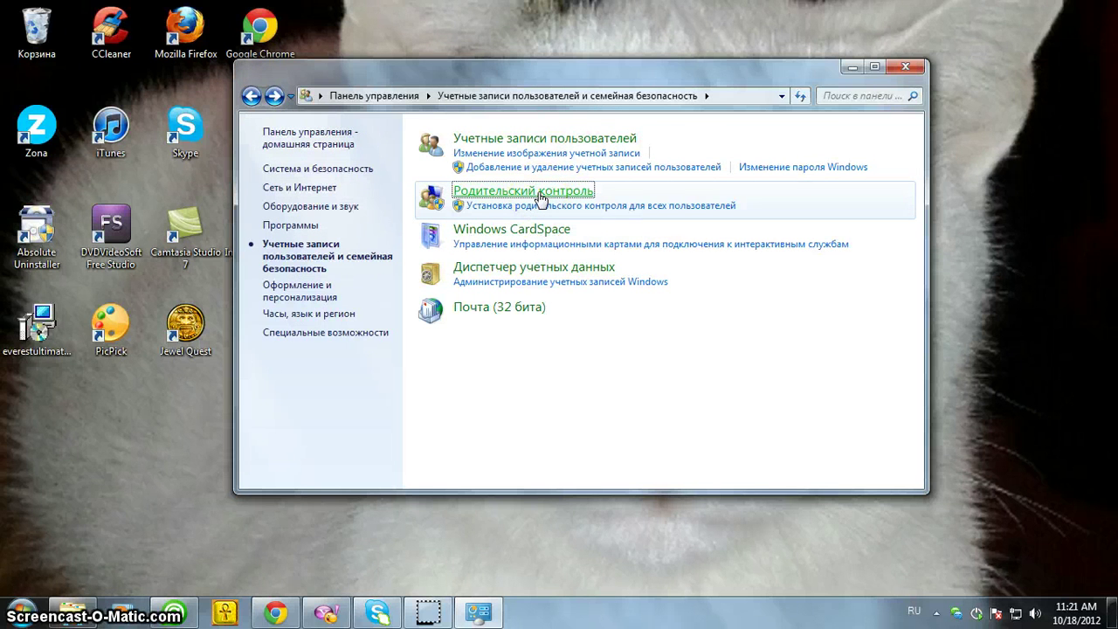
left_click(540, 194)
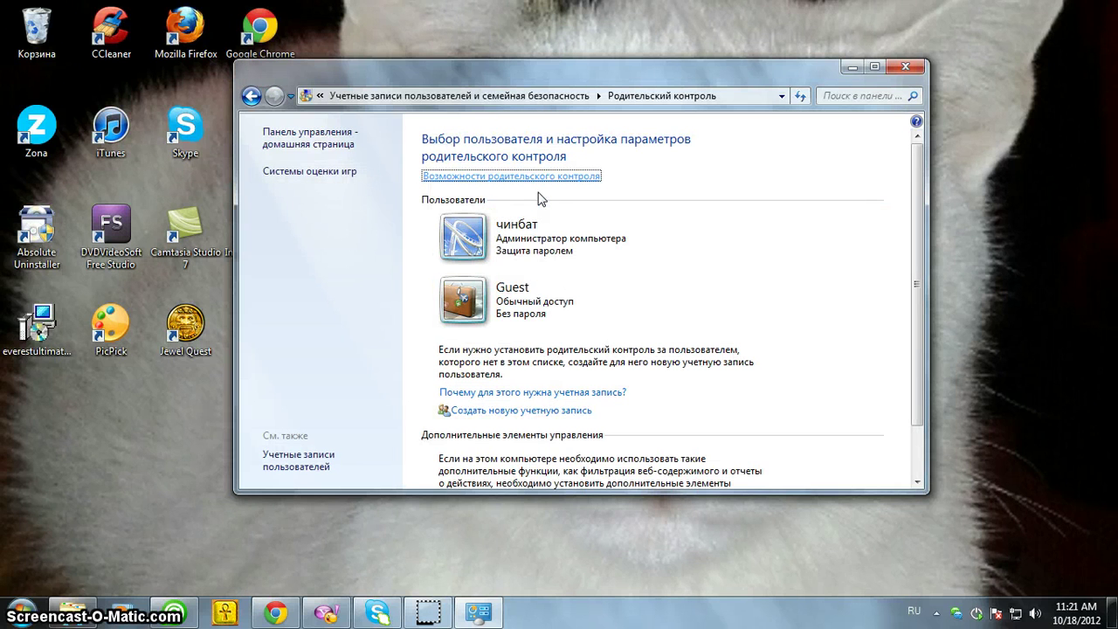
Create a new standard account named охин from the Parental Controls page
scroll(790, 284, "down", 1)
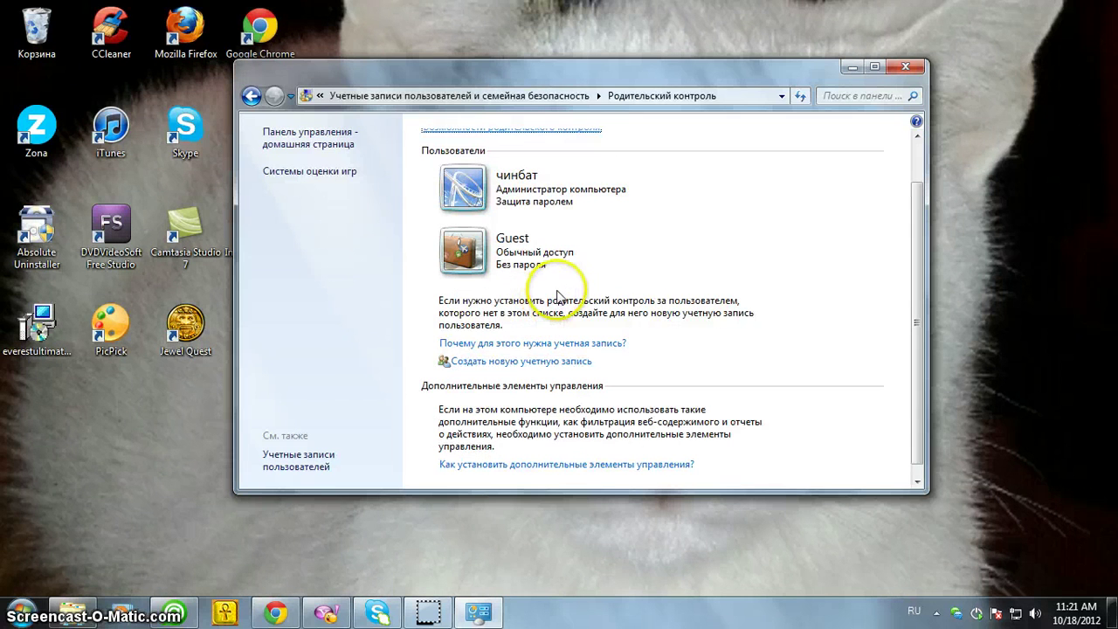
left_click(554, 366)
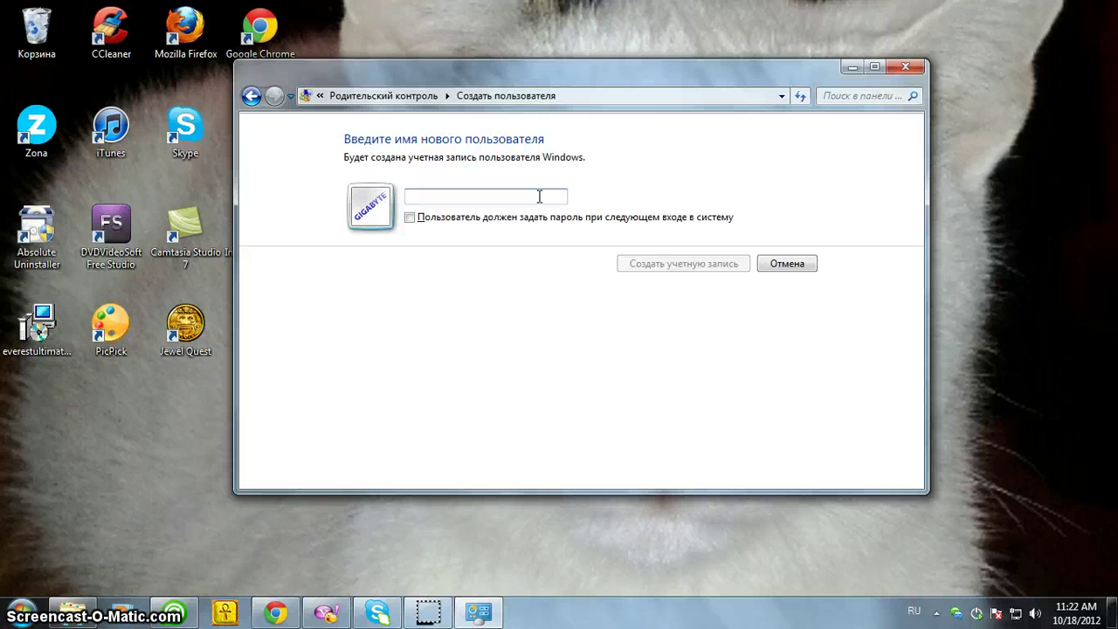
type("охин")
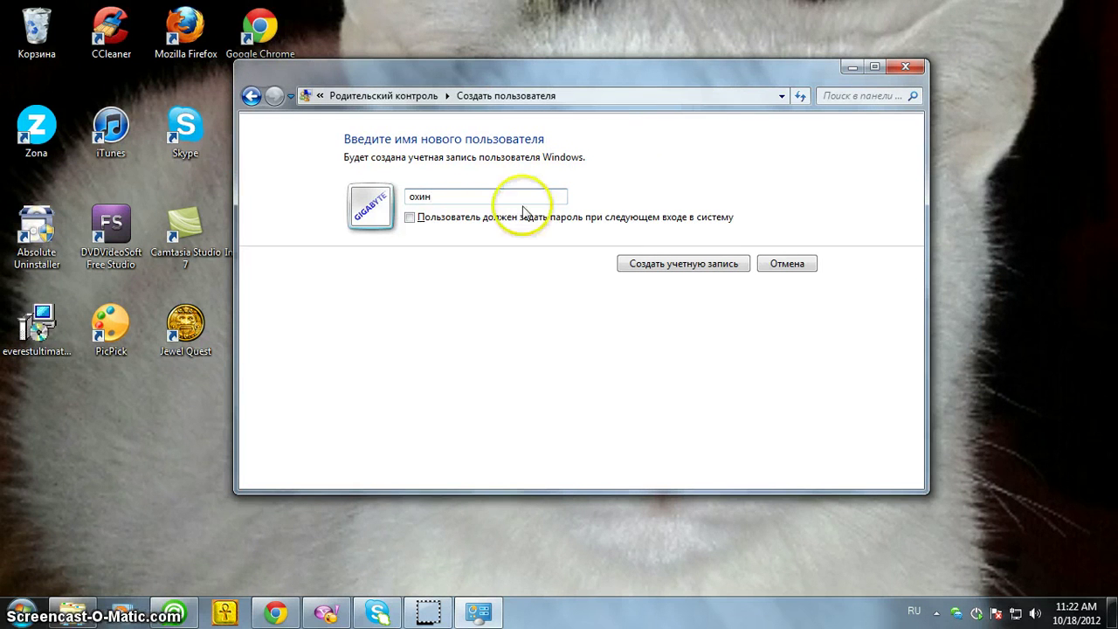
left_click(677, 269)
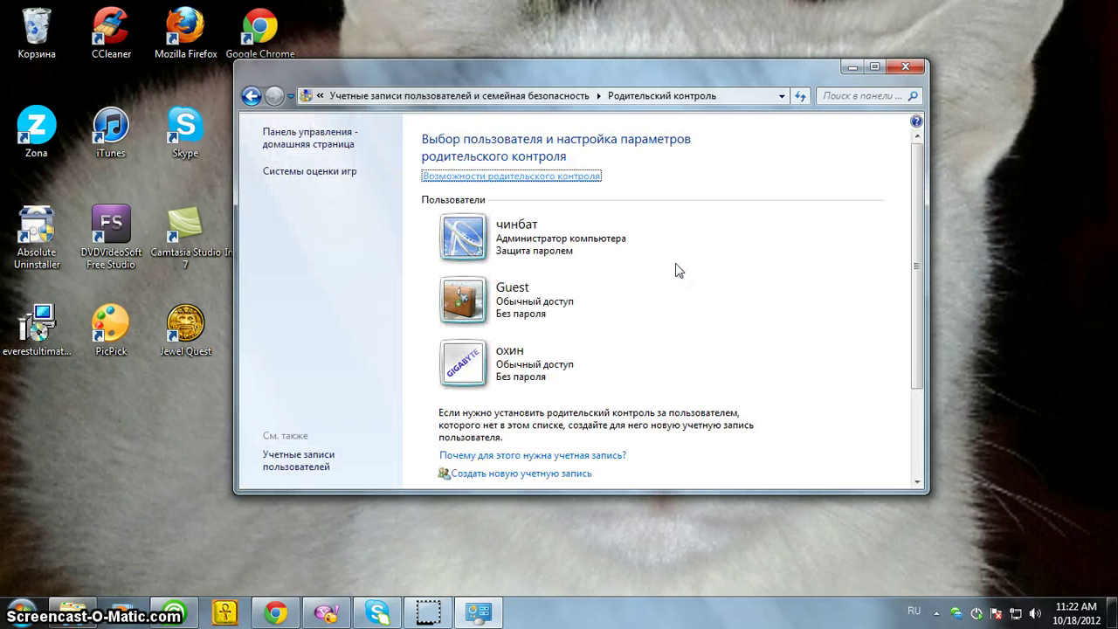
left_click(507, 367)
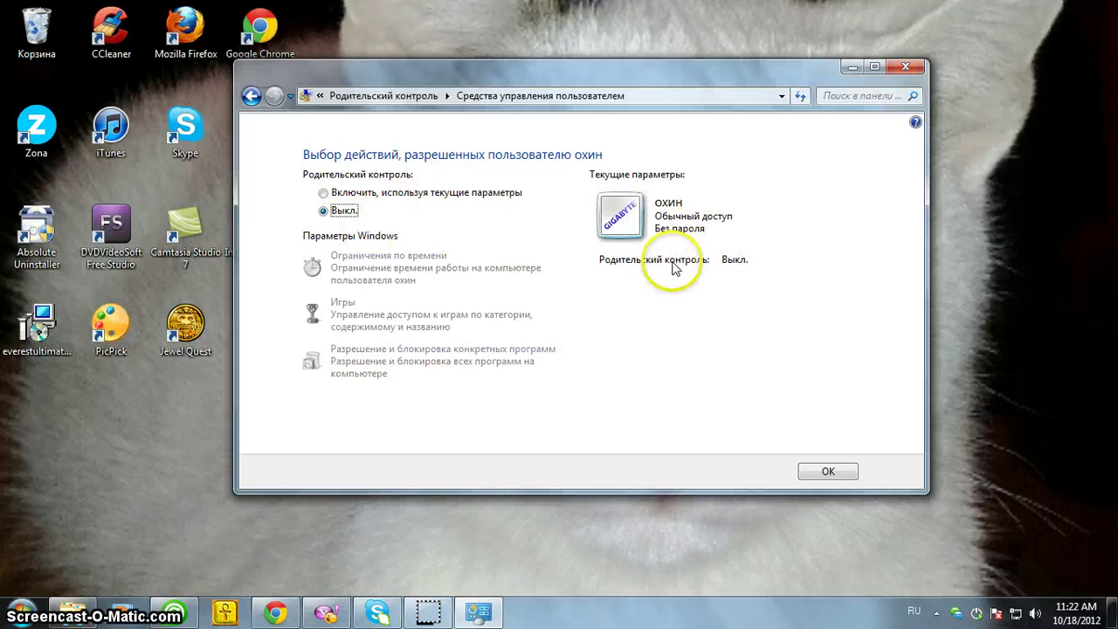
Enable parental controls for охин with current settings and view its time-limit grid
left_click(324, 193)
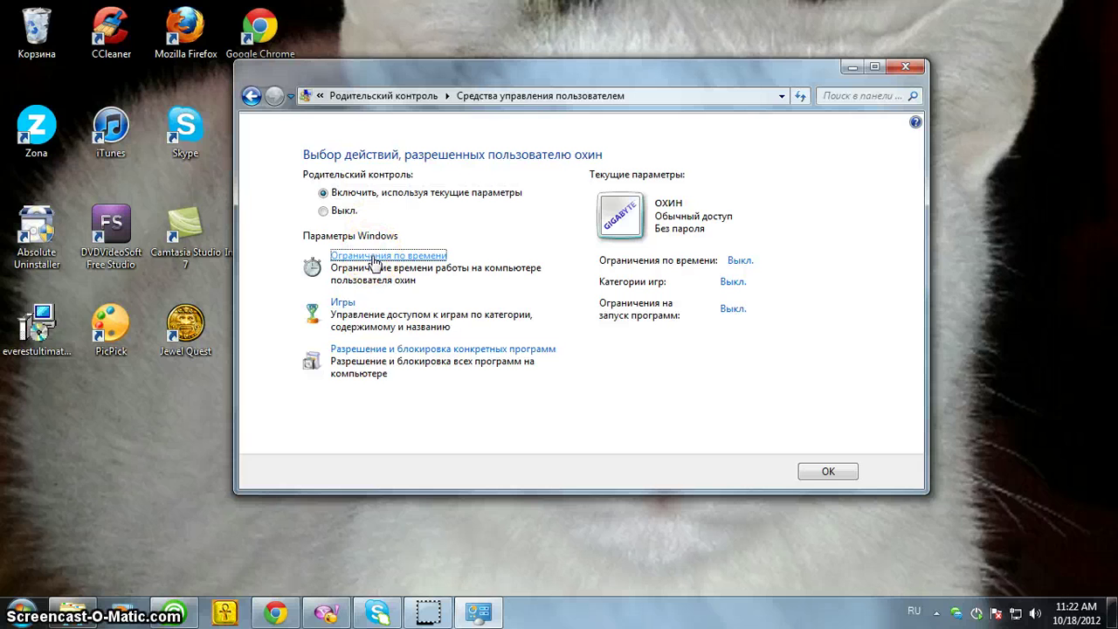
left_click(374, 256)
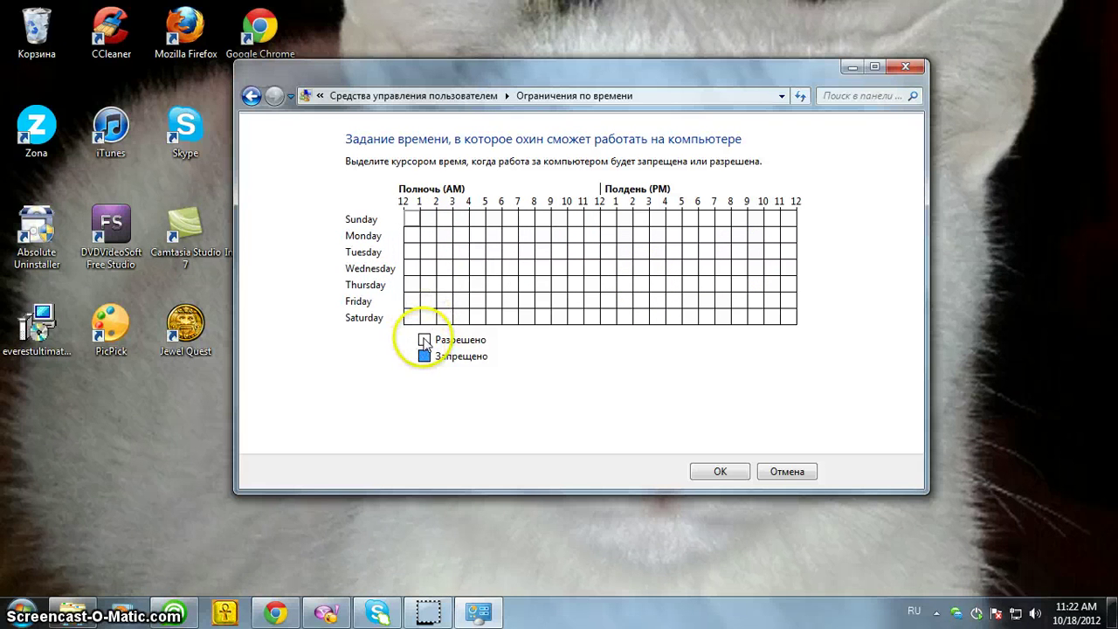
Test-block Thursday 4–5 AM, discard it to keep охин's time limits unchanged, then view охин's game controls
left_click(477, 284)
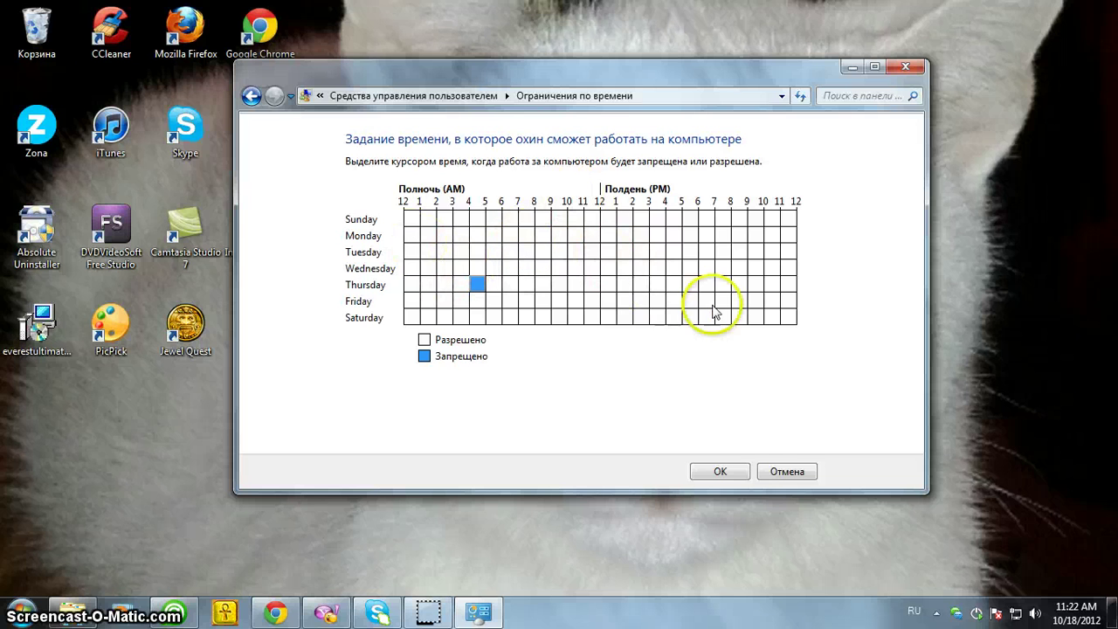
left_click(774, 473)
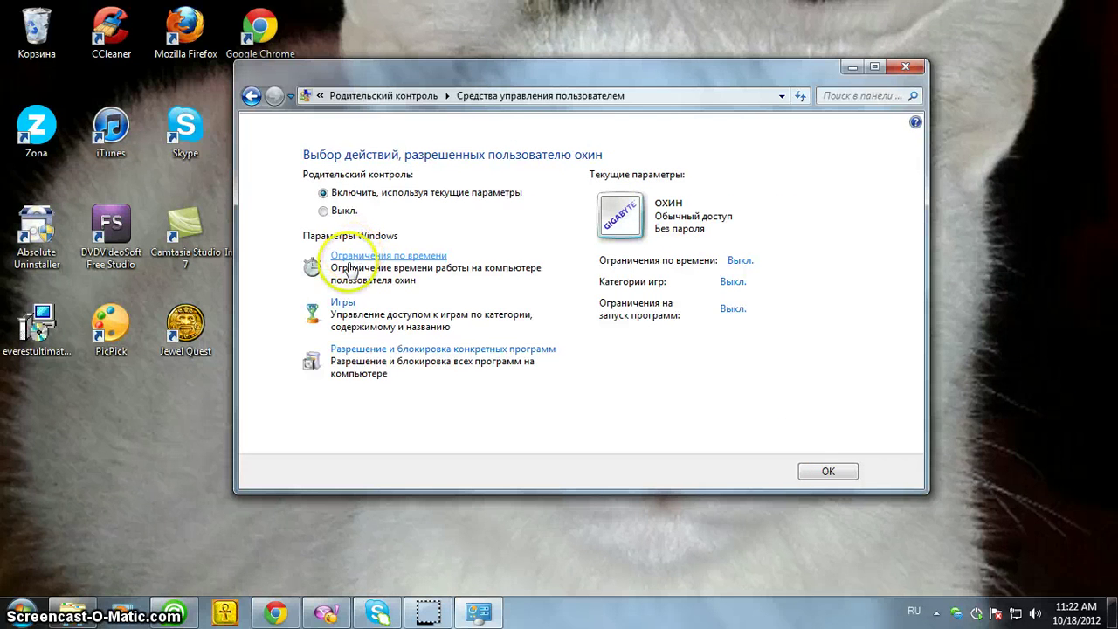
left_click(341, 306)
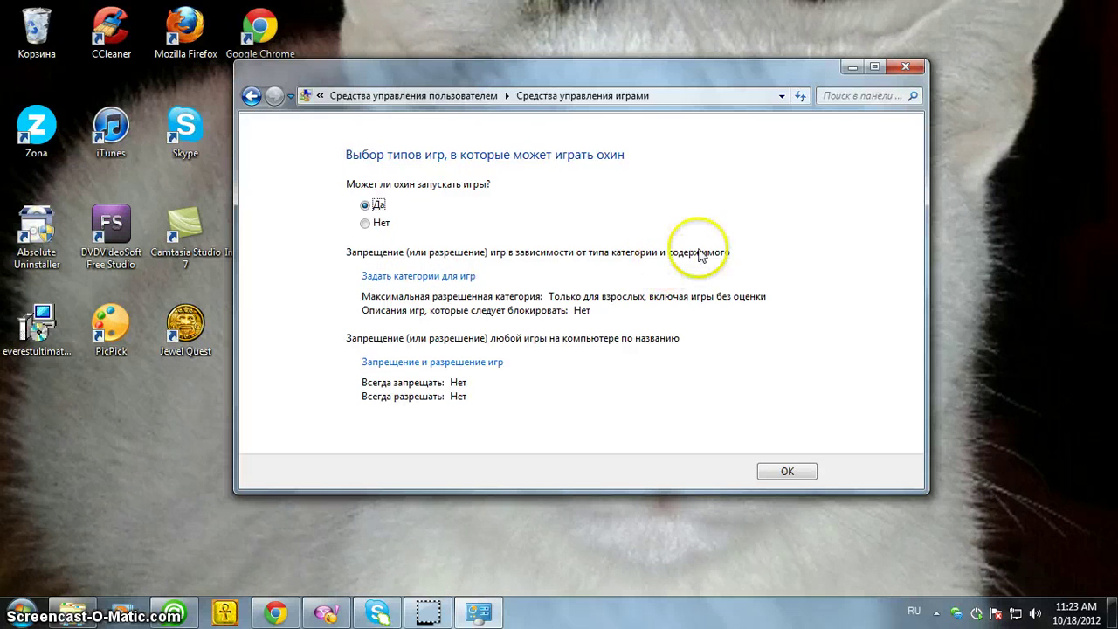
Accept охин's game settings unchanged, then view охин's program restrictions
left_click(804, 471)
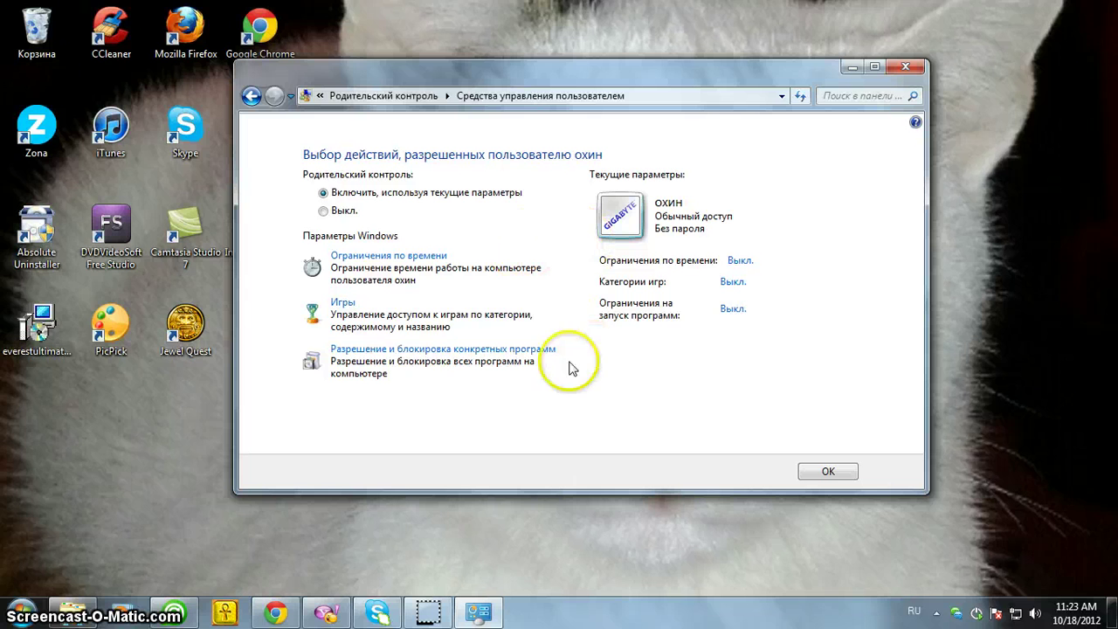
left_click(429, 354)
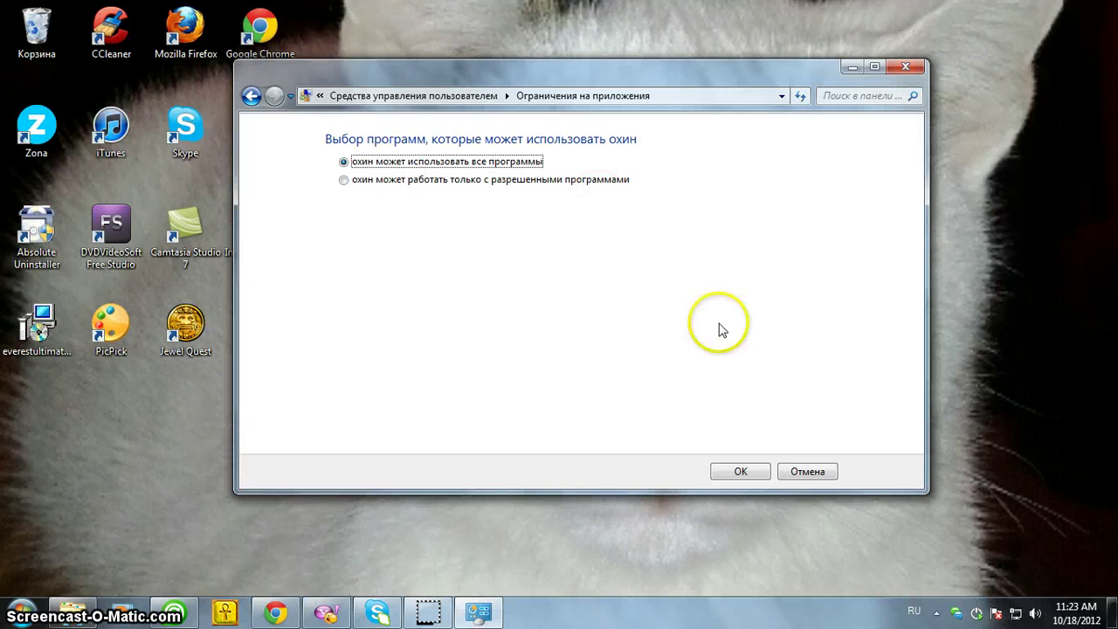
Confirm 'охин может использовать все программы' so охин keeps access to every program
left_click(740, 471)
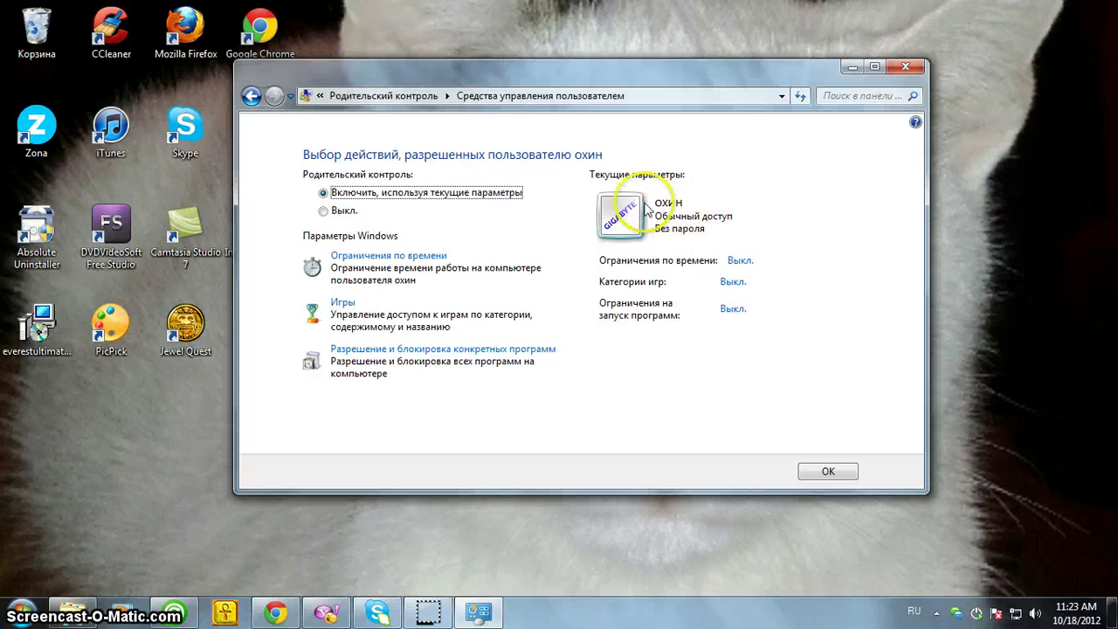
left_click(325, 216)
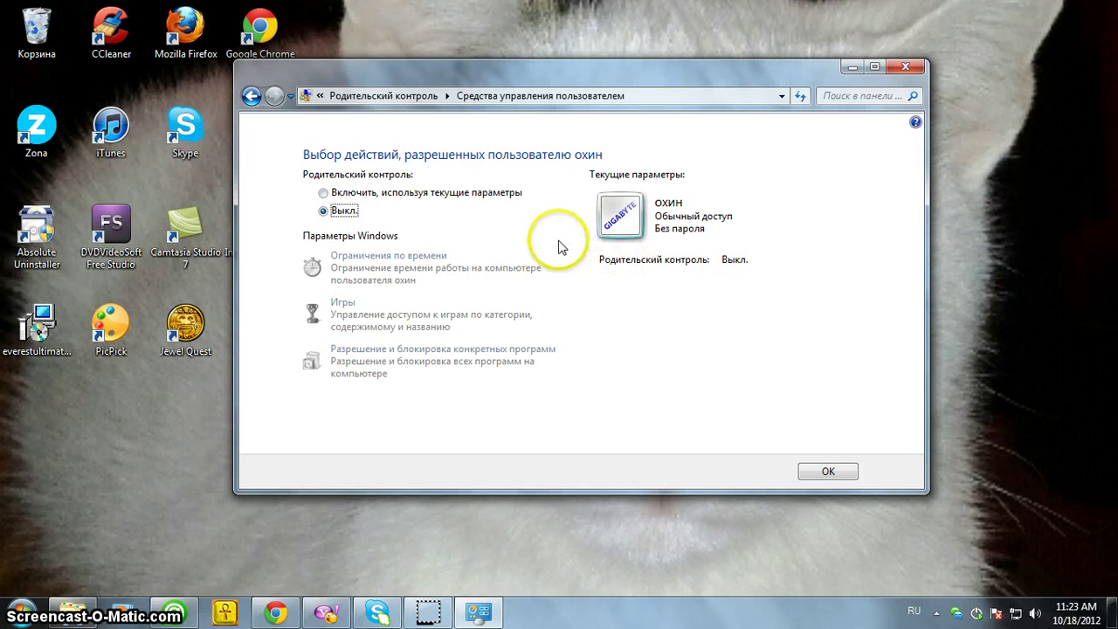
left_click(324, 193)
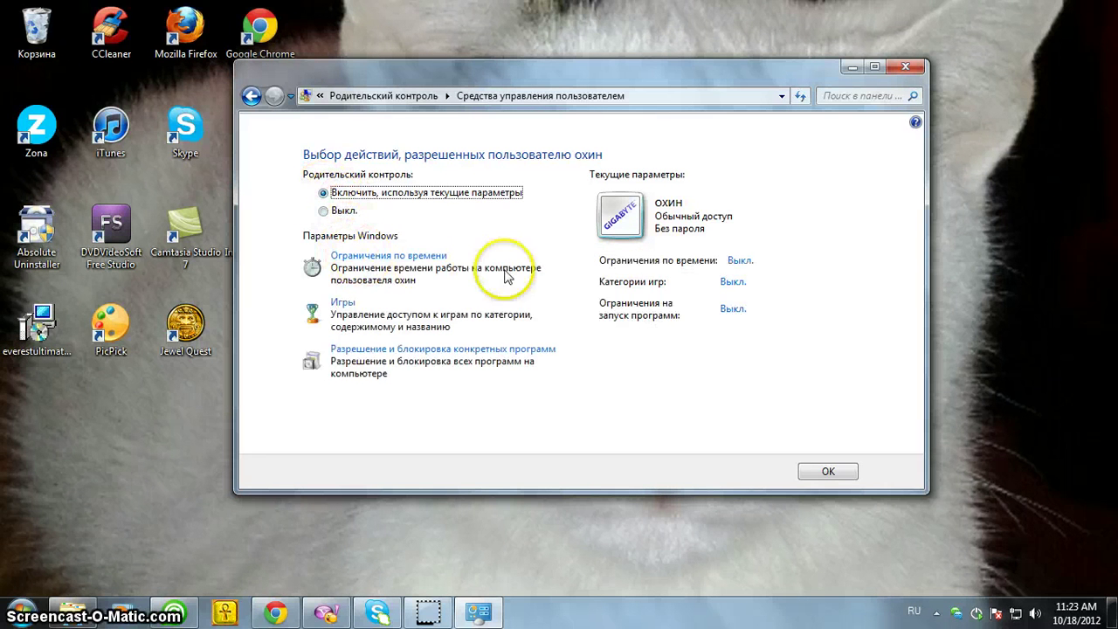